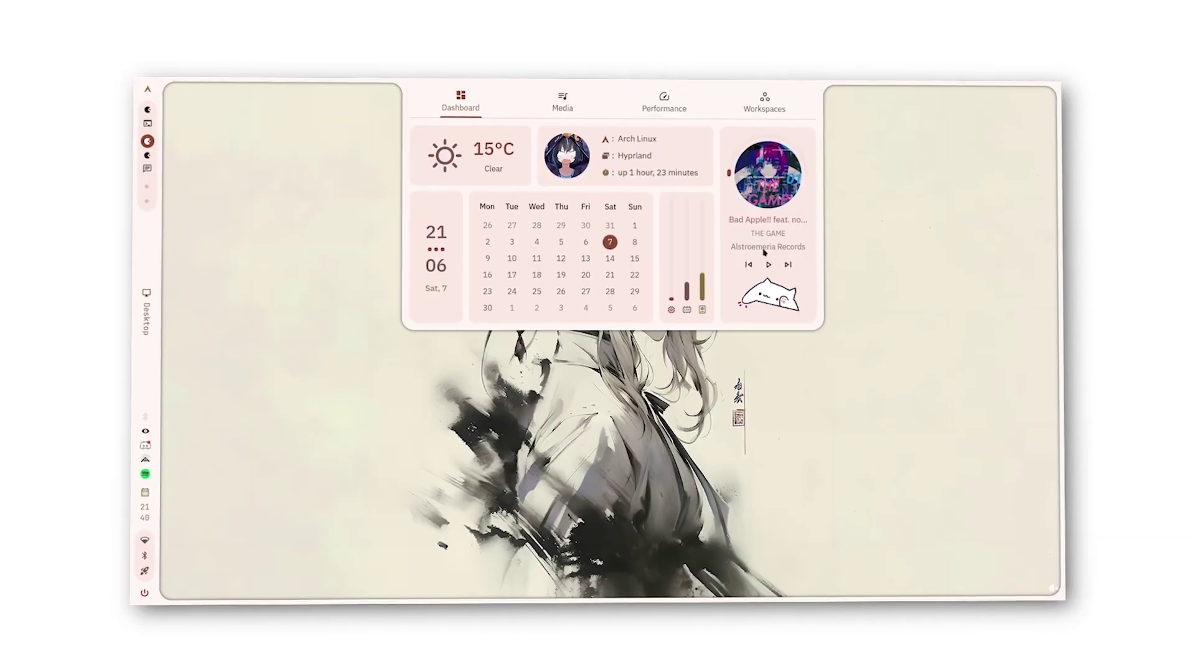
- Switch the Hyprland shell panel from the Dashboard to the Media player view
{"action": "left_click", "coordinate": [562, 107]}
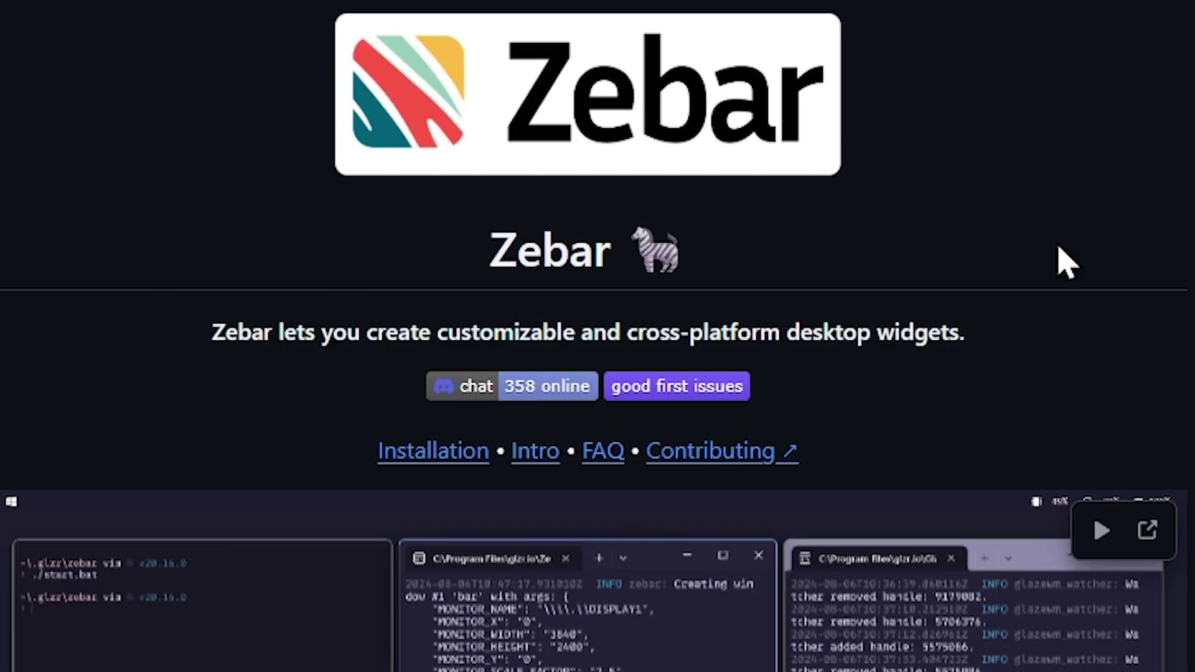
- Scroll the Zebar GitHub README past the Intro, FAQ and Providers sections
{"action": "scroll", "coordinate": [846, 346], "scroll_direction": "down", "scroll_amount": 14}
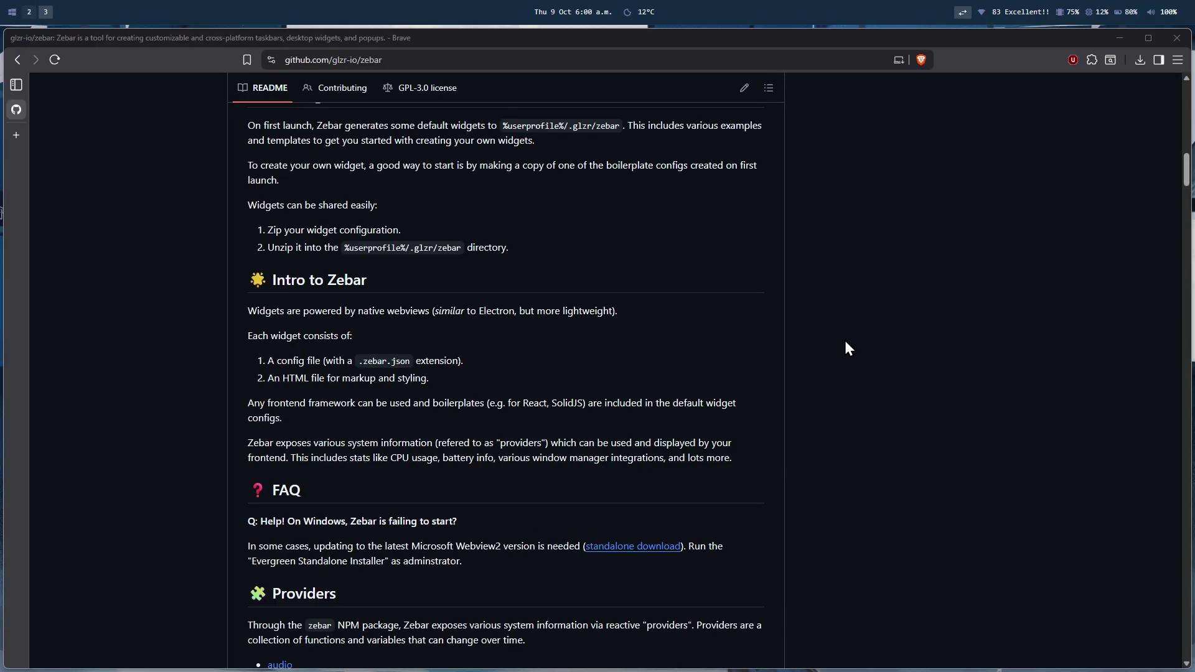
{"action": "scroll", "coordinate": [846, 341], "scroll_direction": "down", "scroll_amount": 6}
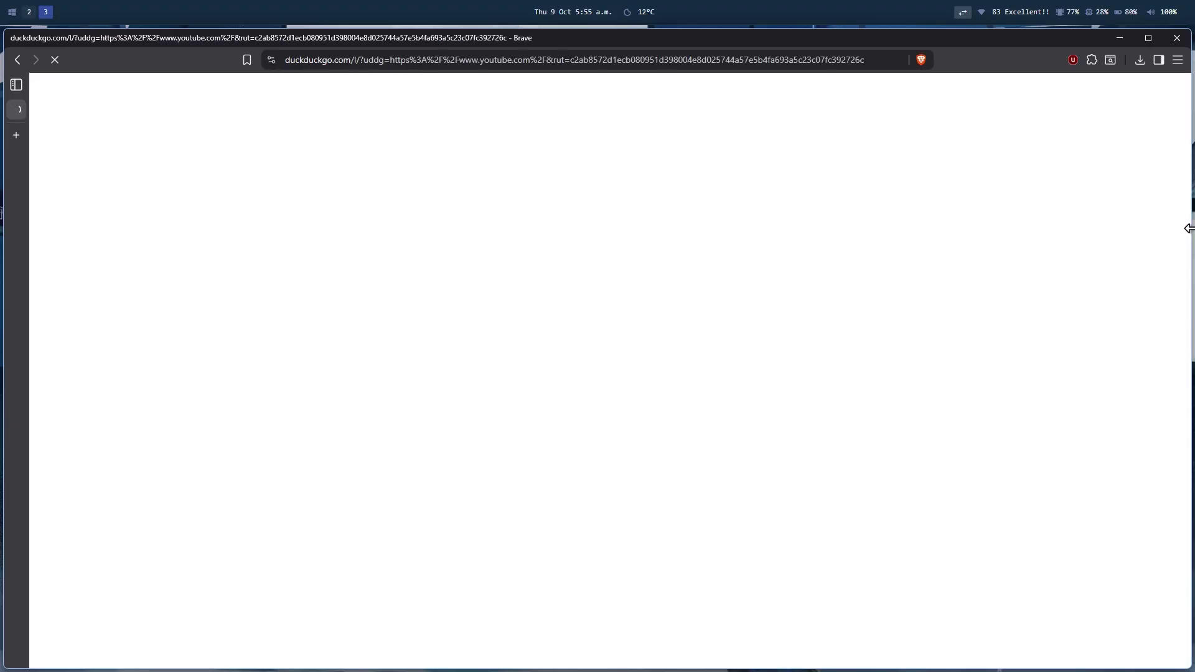
- Tile two stacked PowerShell terminals and a new Brave window beside the YouTube browser
{"action": "key", "text": "alt+Return"}
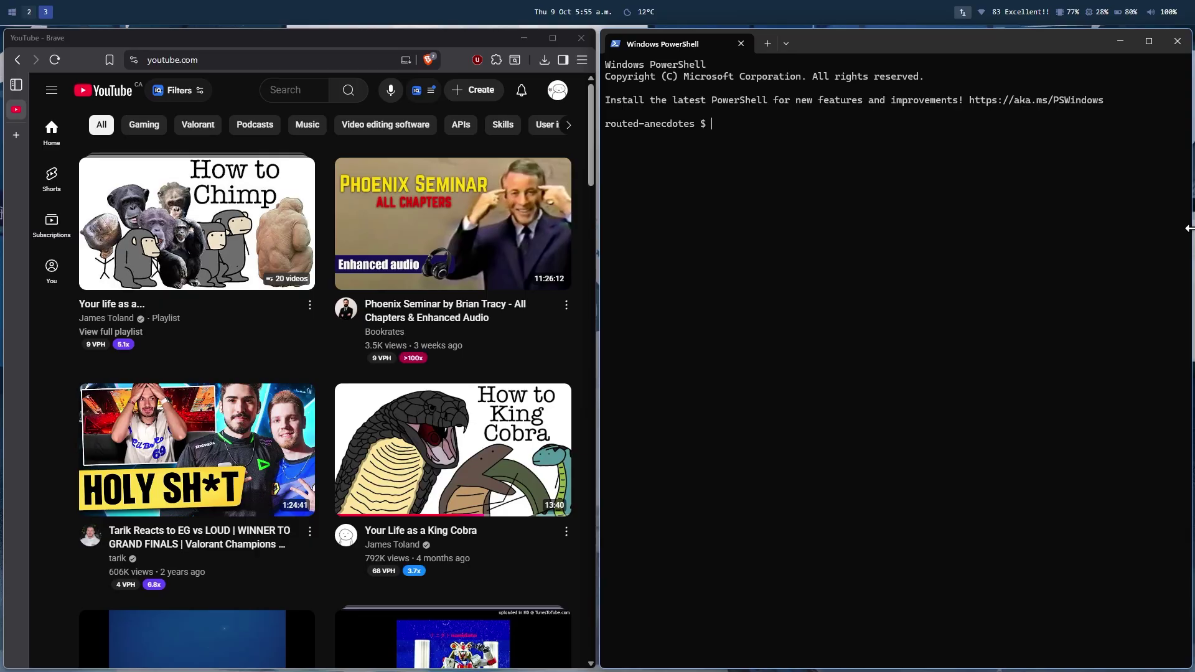
{"action": "key", "text": "alt+Return"}
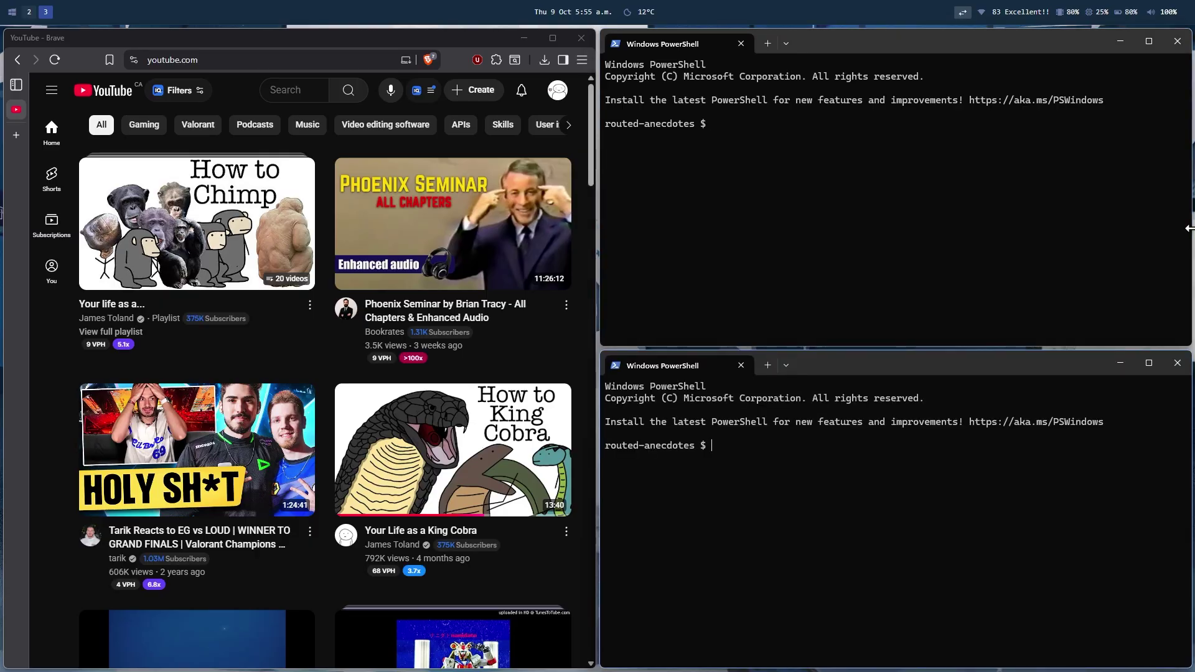
{"action": "key", "text": "alt+b"}
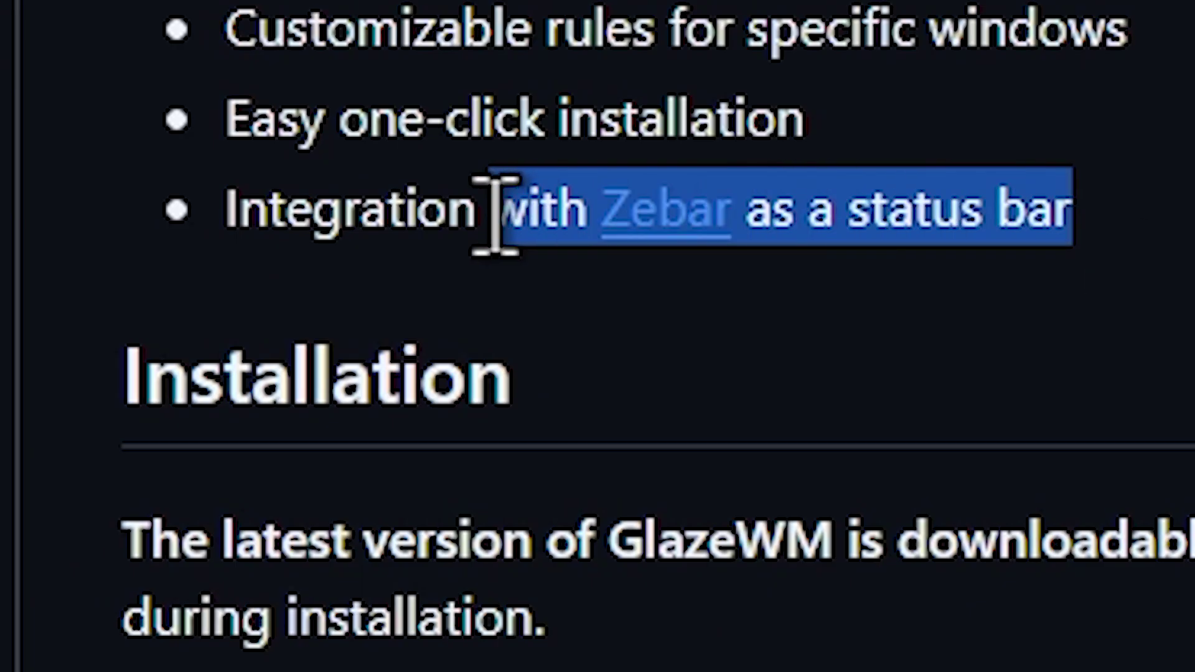
- Select the 'Integration with Zebar as a status bar' bullet in the GlazeWM README
{"action": "left_click_drag", "start_coordinate": [494, 214], "coordinate": [254, 289]}
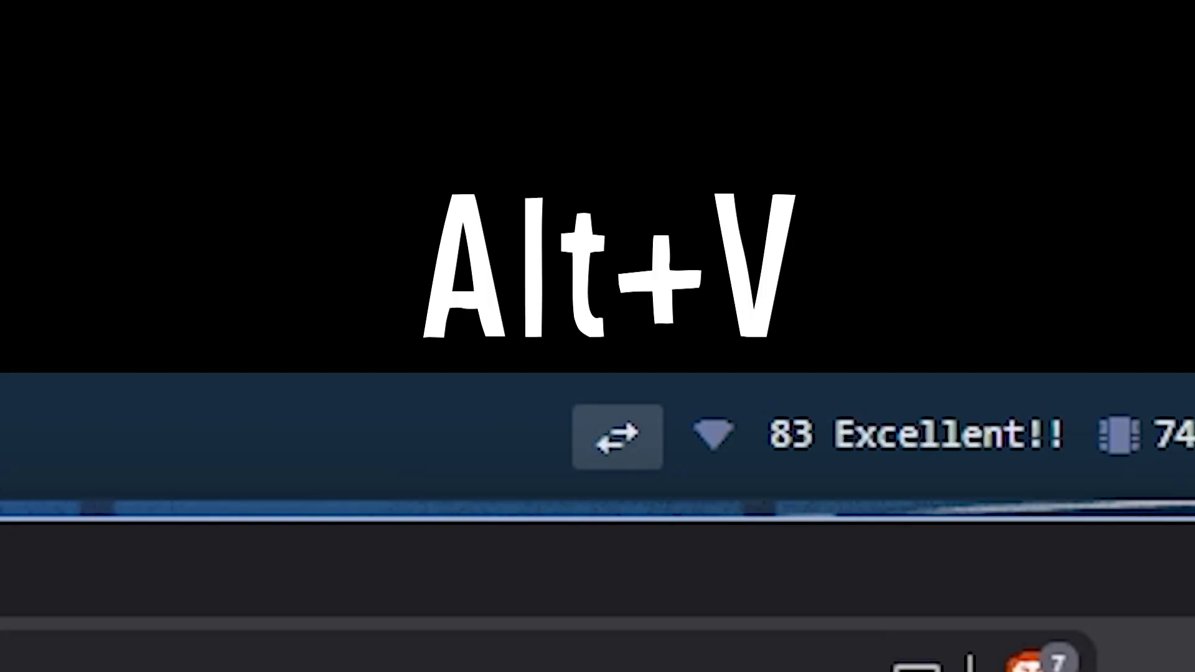
- Toggle tiling to vertical, visit workspaces 2, 3 and 4, then return to workspace 3
{"action": "key", "text": "alt+v"}
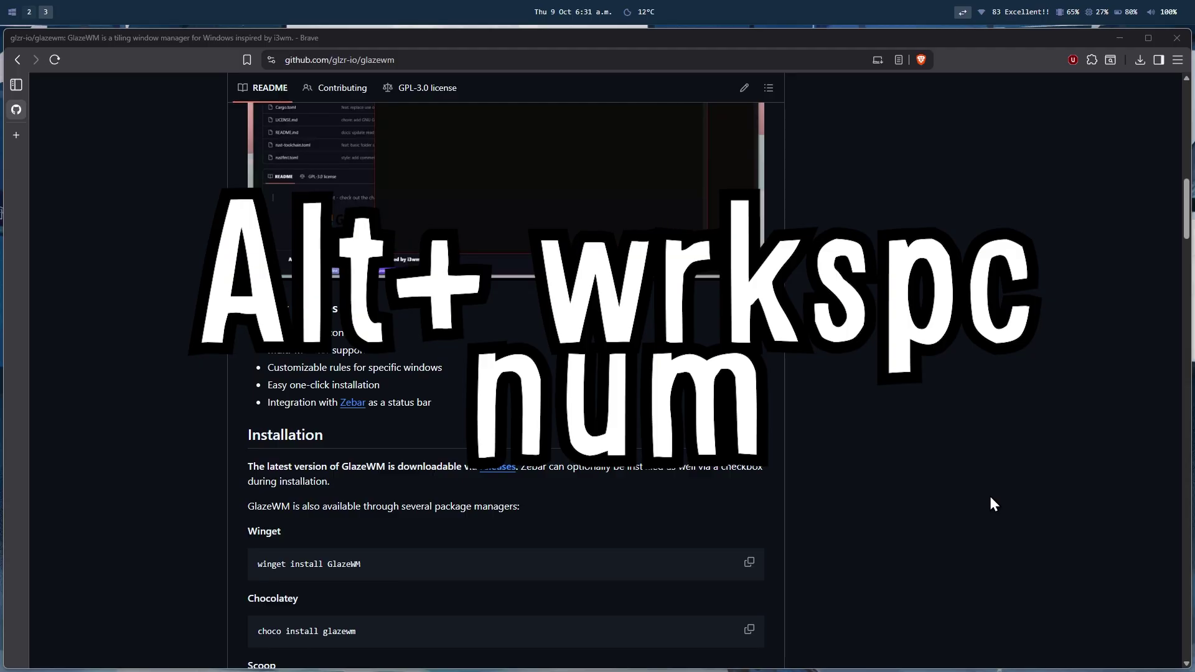
{"action": "key", "text": "alt+2"}
{"action": "key", "text": "alt+3"}
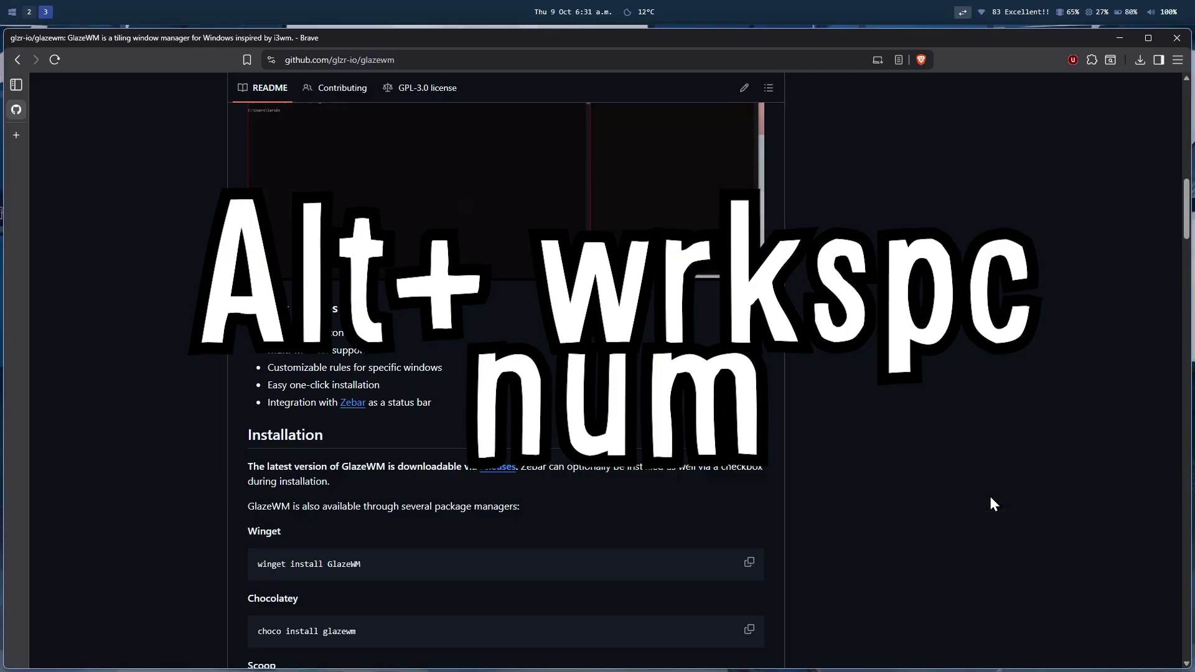
{"action": "key", "text": "alt+4"}
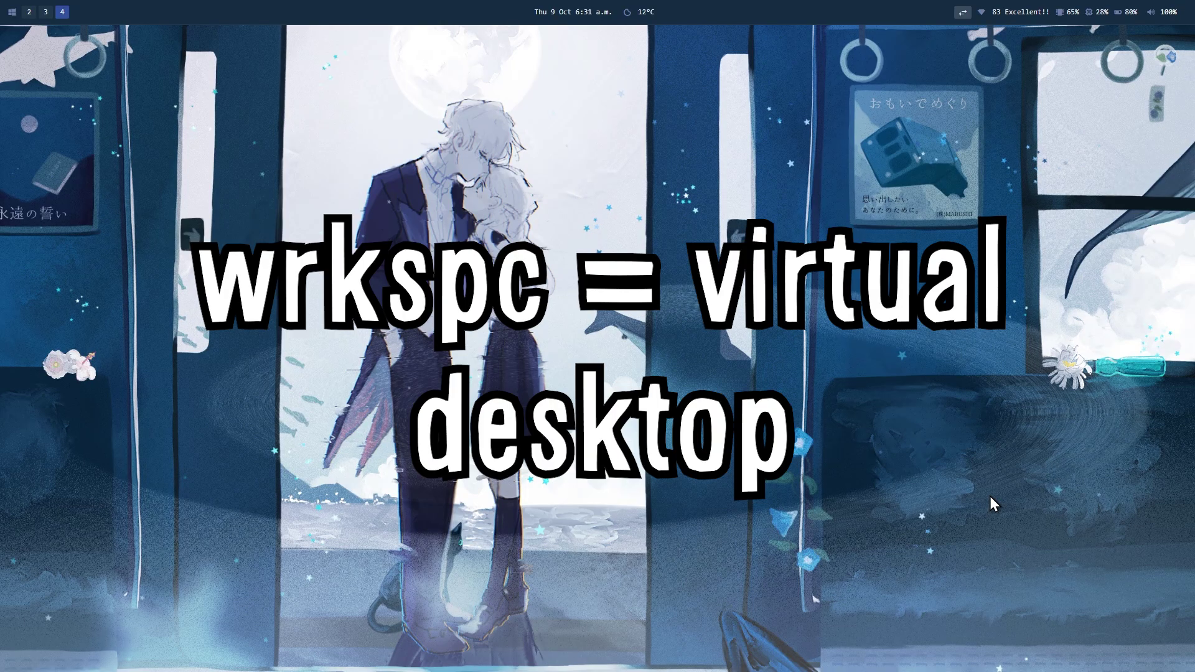
{"action": "key", "text": "alt+3"}
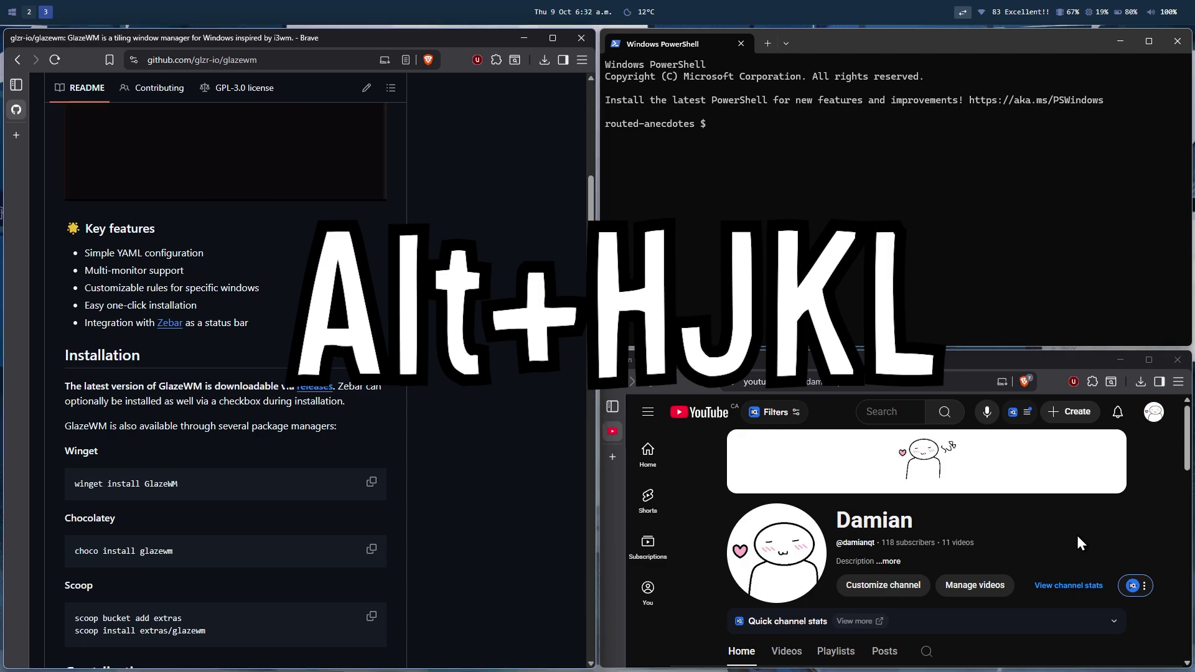
- Shuffle the YouTube window left, right, above and below the terminal across the tiled columns
{"action": "key", "text": "alt+shift+h"}
{"action": "key", "text": "alt+shift+k"}
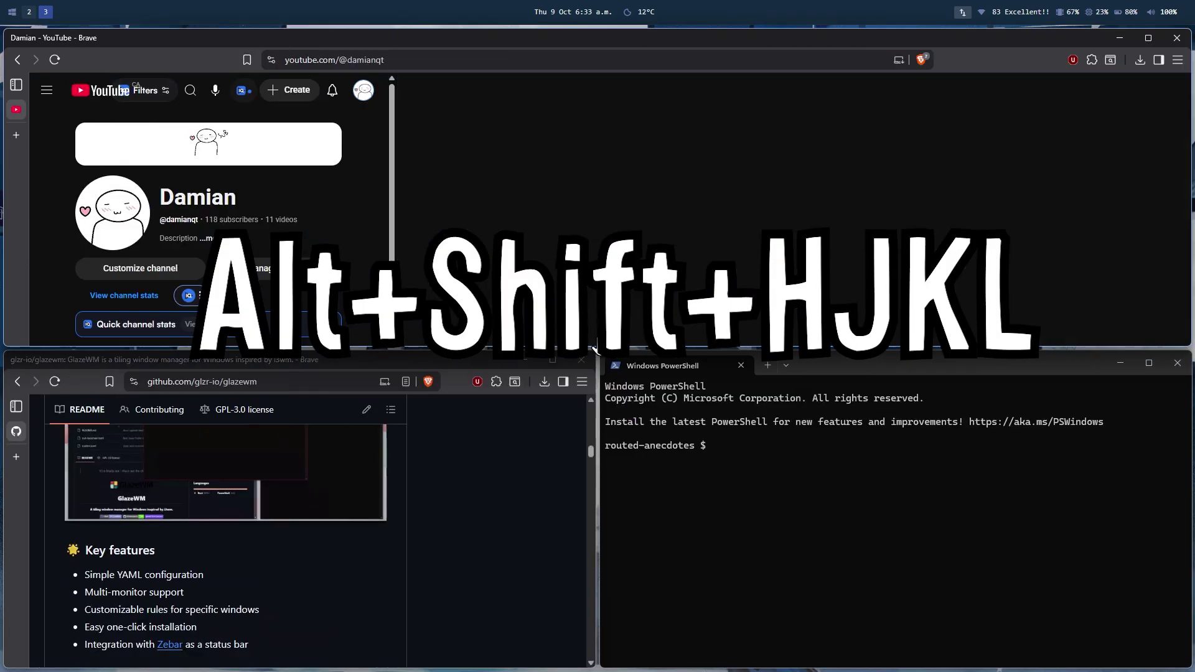
{"action": "key", "text": "alt+shift+h"}
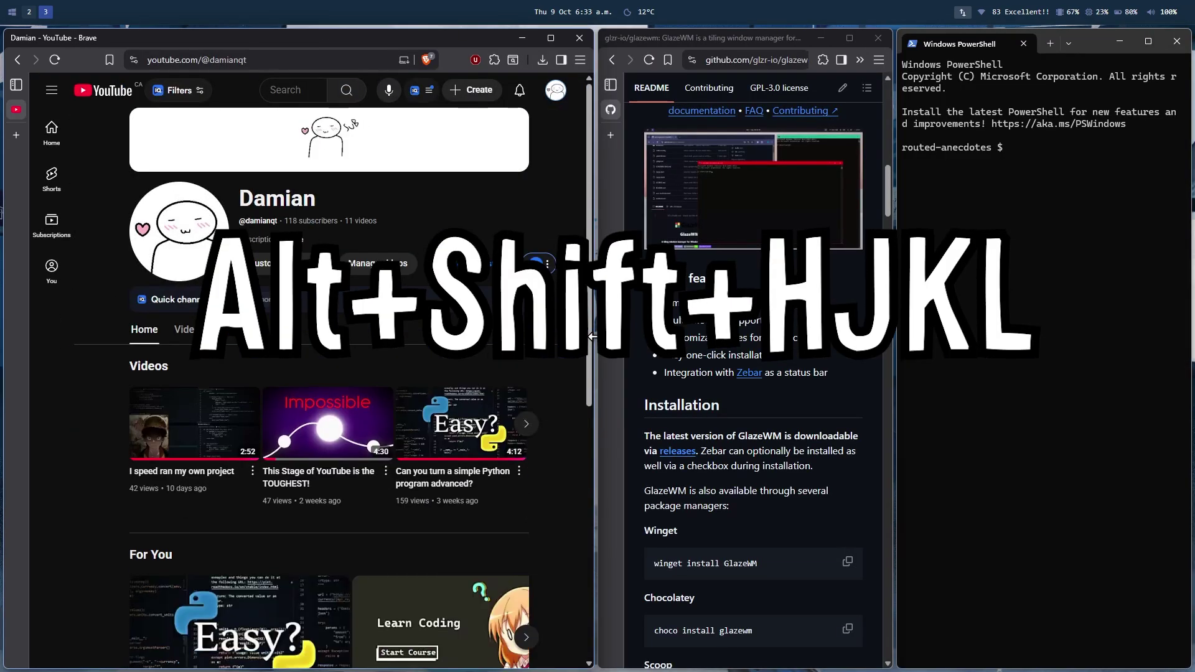
{"action": "key", "text": "alt+shift+l"}
{"action": "key", "text": "alt+shift+j"}
{"action": "key", "text": "alt+shift+h"}
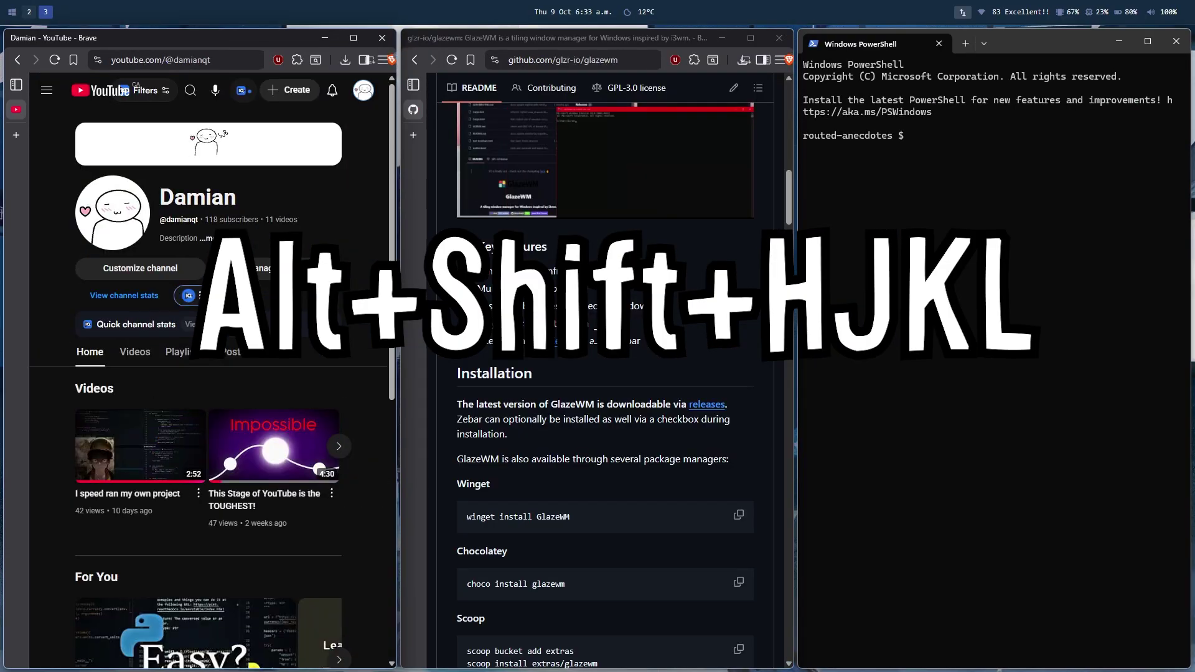
{"action": "key", "text": "alt+shift+l"}
{"action": "key", "text": "alt+shift+j"}
{"action": "key", "text": "alt+shift+k"}
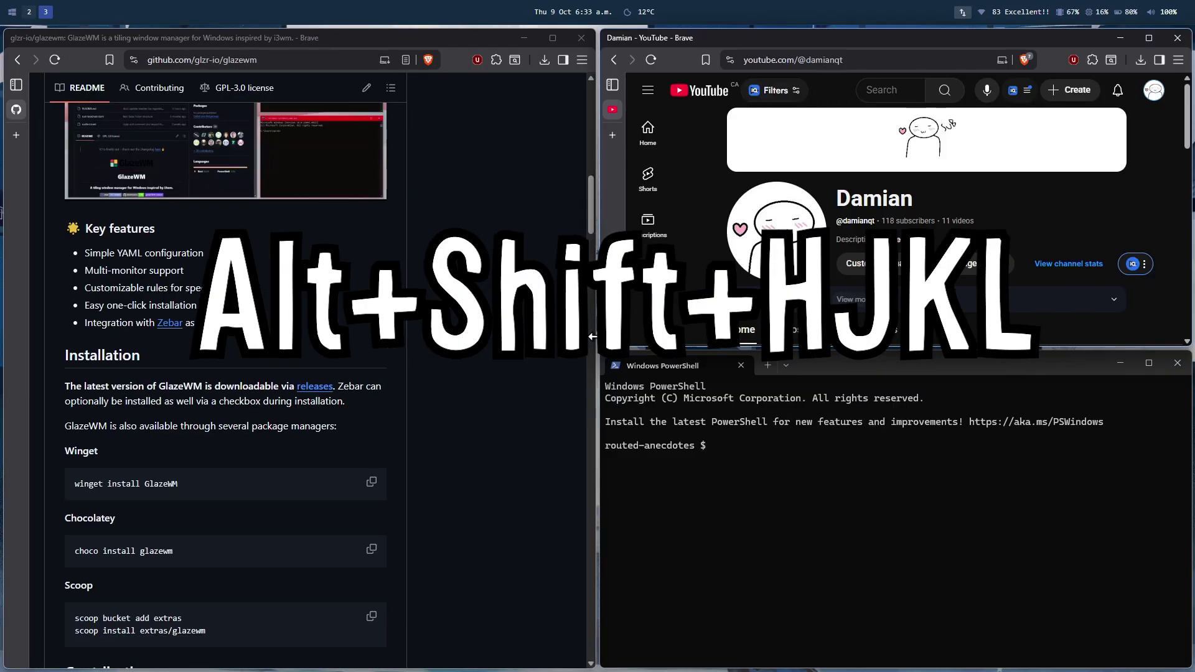
{"action": "key", "text": "alt+shift+j"}
{"action": "key", "text": "alt+shift+k"}
{"action": "key", "text": "alt+shift+l"}
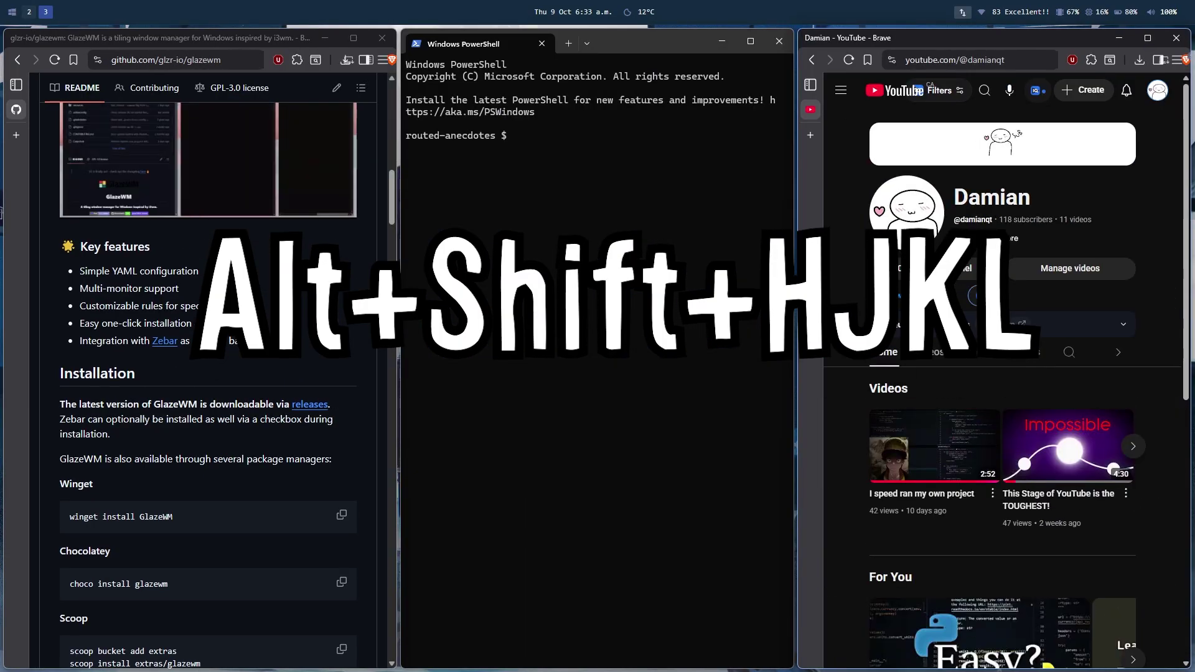
{"action": "key", "text": "alt+shift+h"}
{"action": "key", "text": "alt+shift+h"}
{"action": "key", "text": "alt+shift+l"}
{"action": "key", "text": "alt+shift+l"}
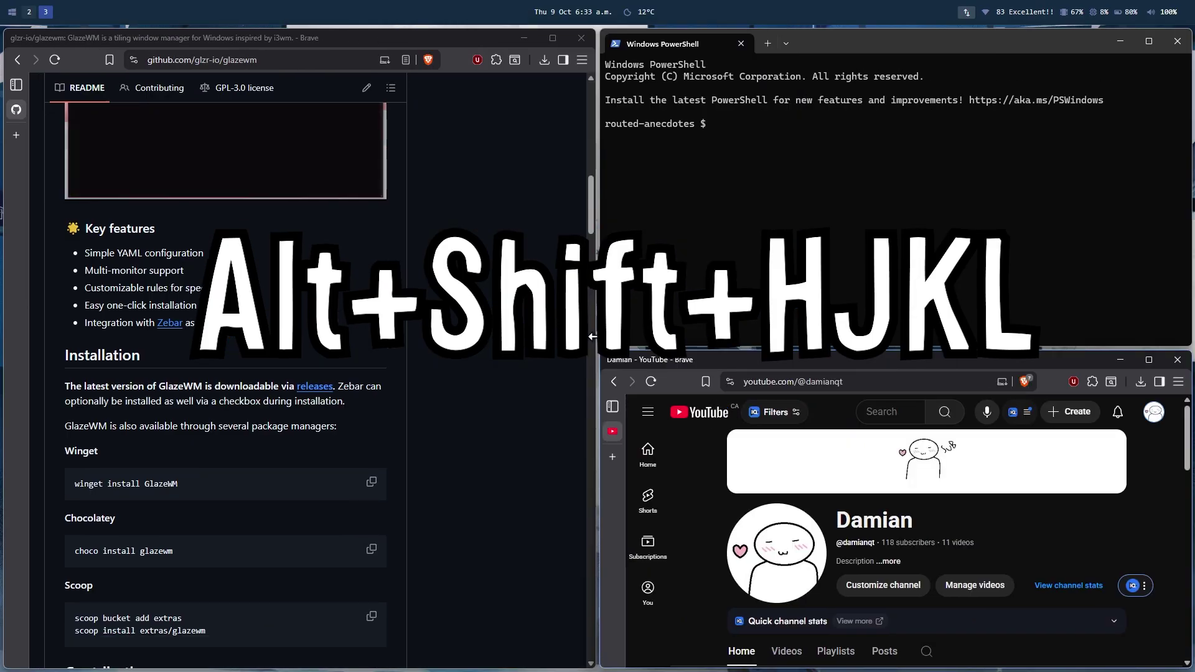
{"action": "key", "text": "alt+shift+k"}
{"action": "key", "text": "alt+shift+j"}
{"action": "key", "text": "alt+shift+k"}
{"action": "key", "text": "alt+shift+j"}
{"action": "key", "text": "alt+shift+k"}
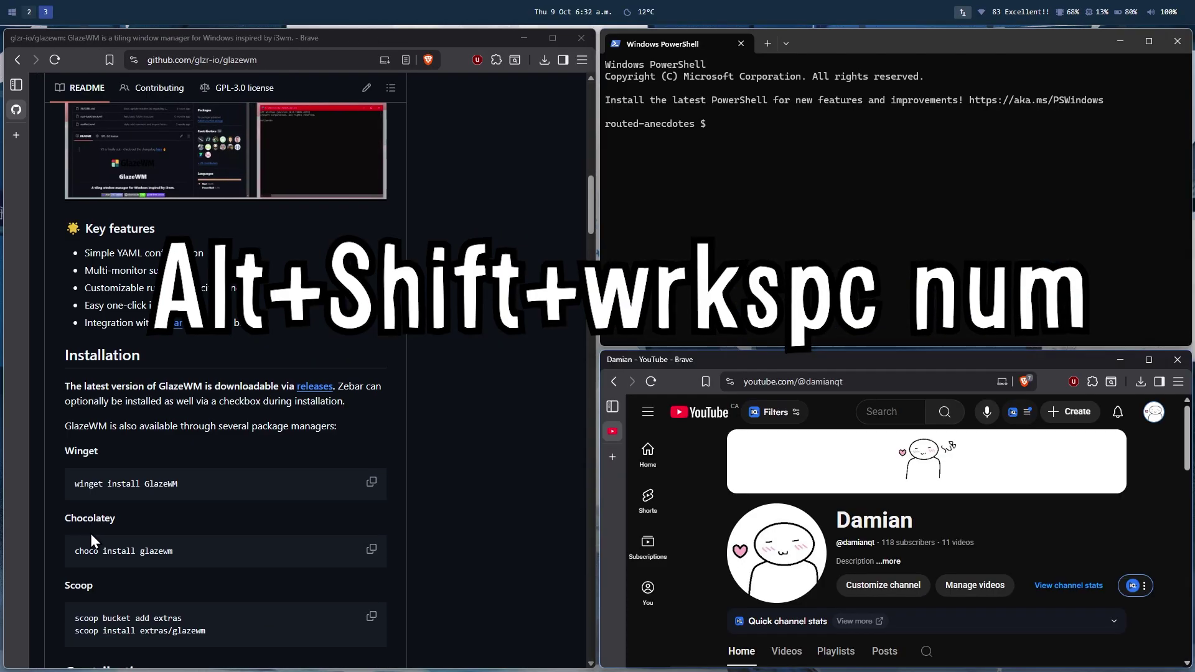
- Send YouTube to workspace 4, then float it and nudge it down and left
{"action": "key", "text": "alt+shift+4"}
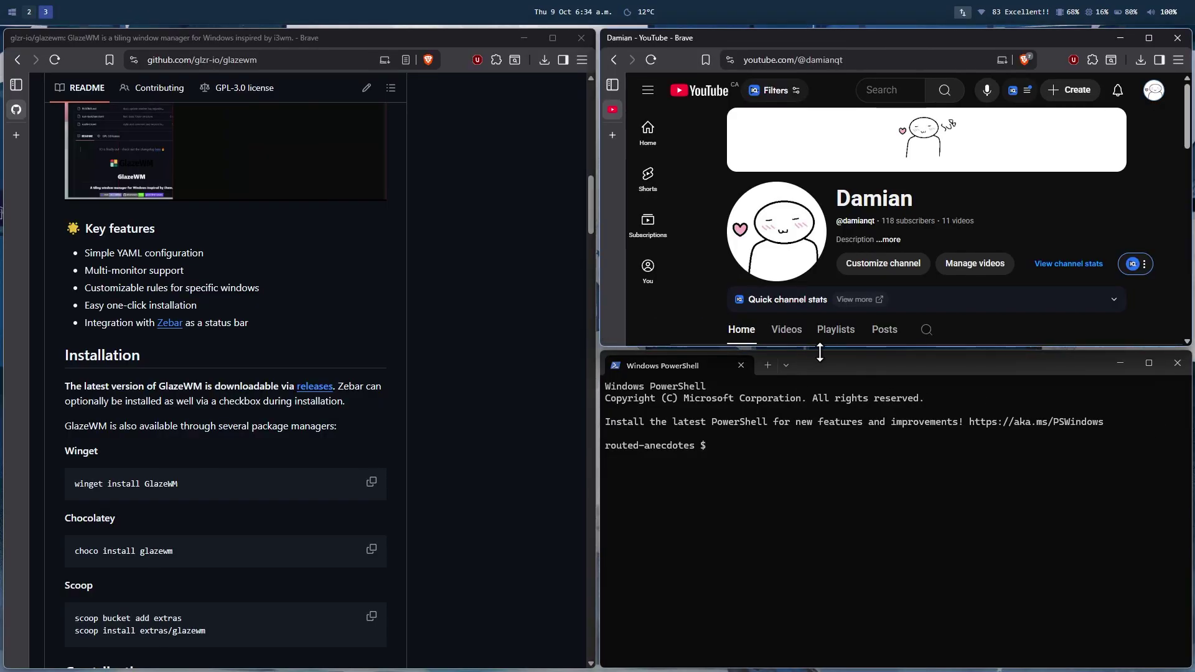
{"action": "key", "text": "alt+shift+space"}
{"action": "left_click_drag", "start_coordinate": [711, 71], "coordinate": [693, 85]}
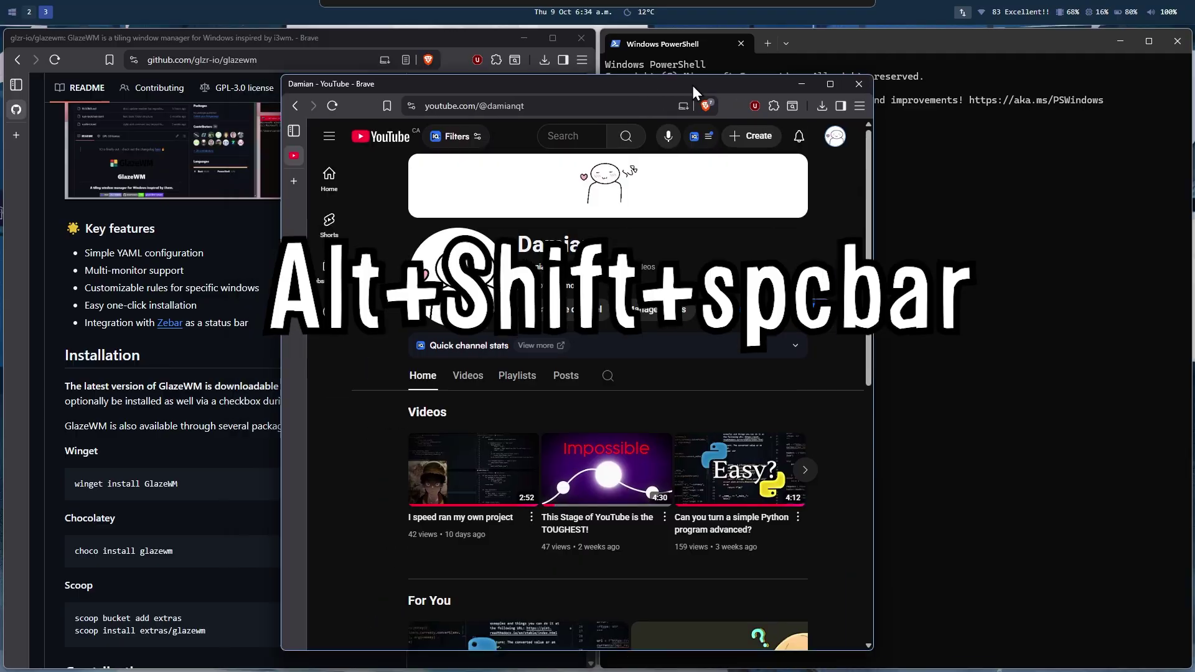
- Toggle the YouTube window between tiled and floating with Alt+Shift+Space
{"action": "key", "text": "alt+shift+space"}
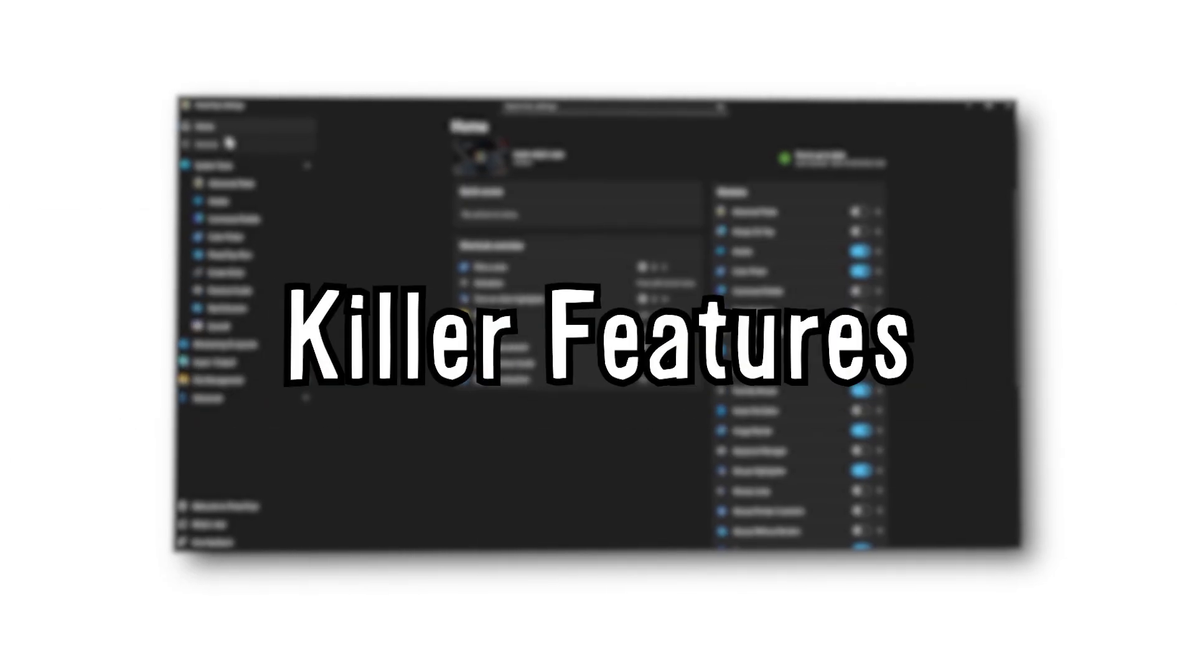
- Go from General to the Text Extractor page under System Tools in PowerToys Settings
{"action": "left_click", "coordinate": [229, 143]}
{"action": "left_click", "coordinate": [237, 194]}
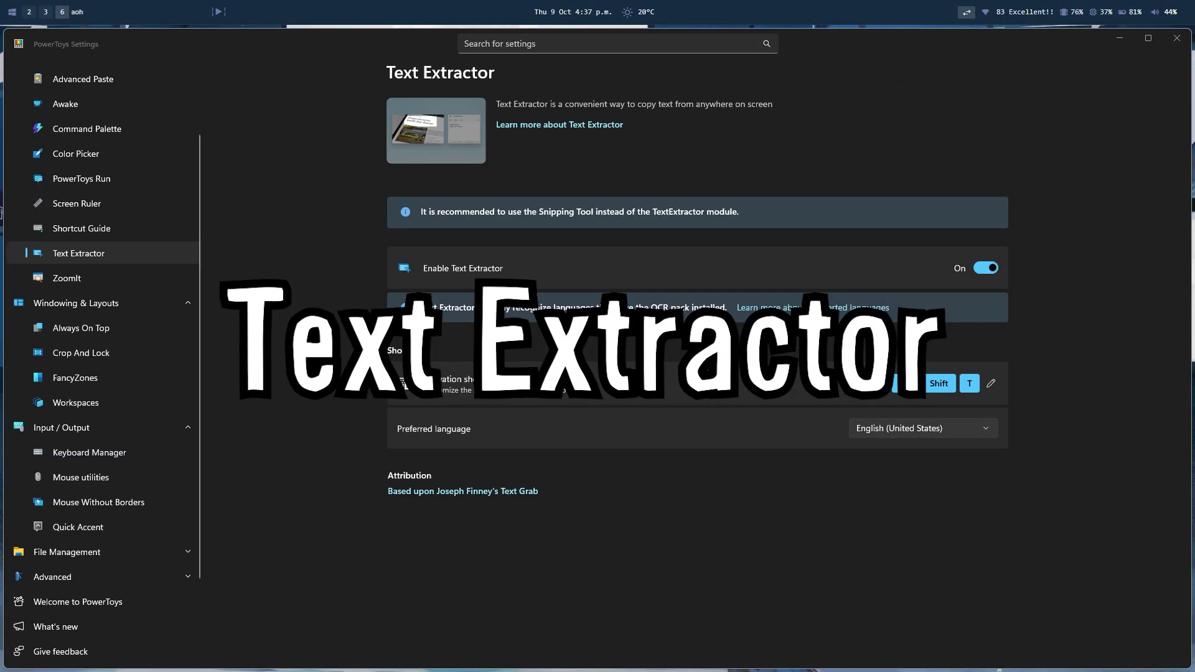
- Extract the code text from the video frame, check it in clipboard history, and pick an on-screen colour
{"action": "left_click_drag", "start_coordinate": [111, 267], "coordinate": [869, 311]}
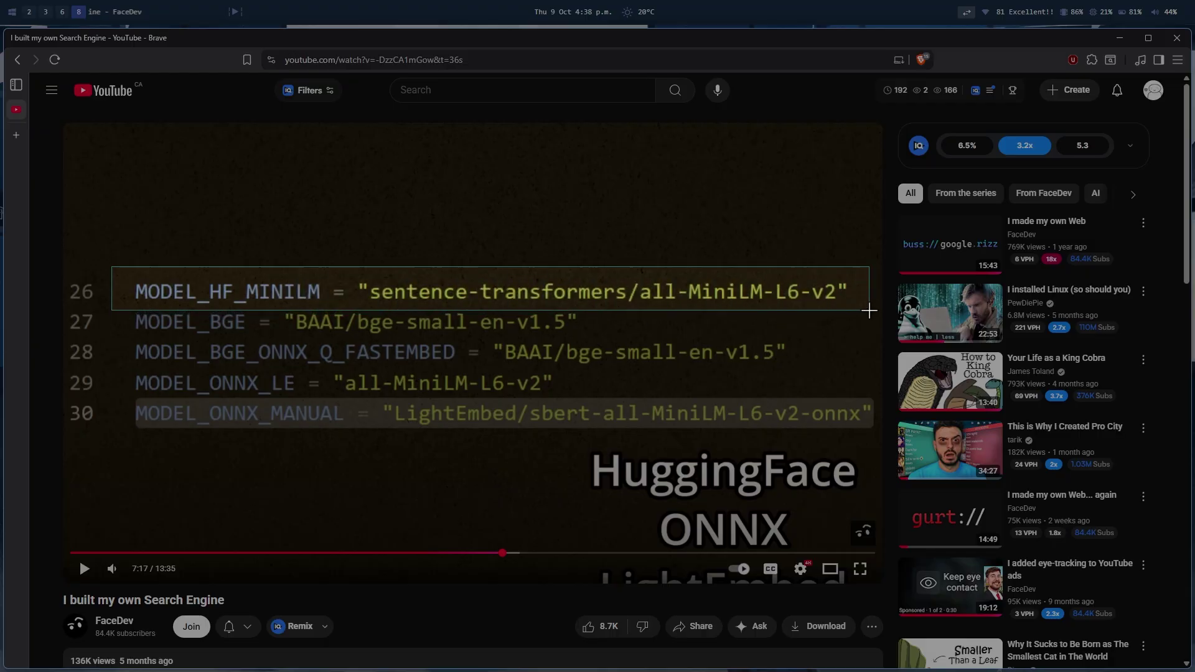
{"action": "key", "text": "super+v"}
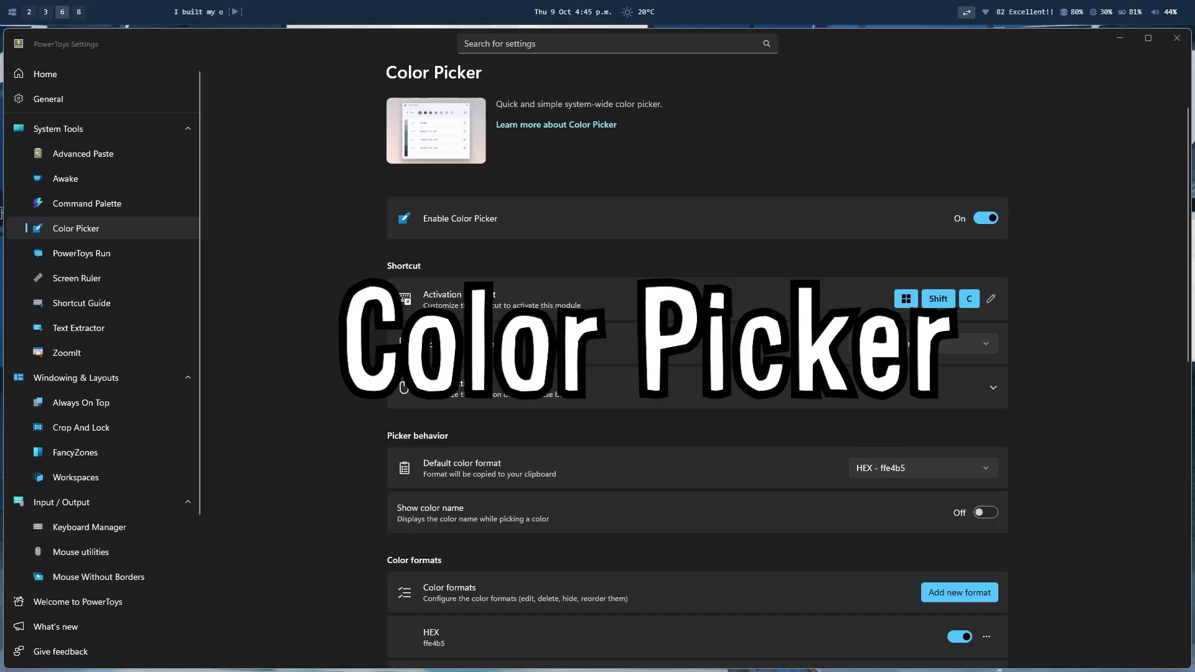
{"action": "key", "text": "super+shift+c"}
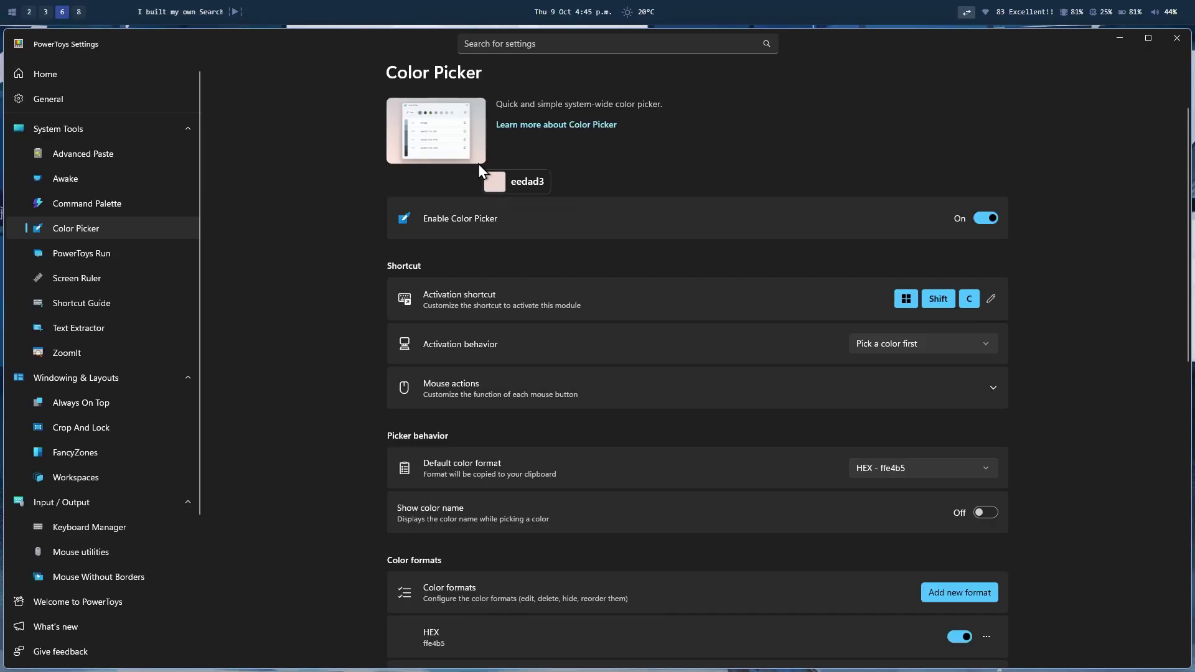
{"action": "left_click", "coordinate": [478, 163]}
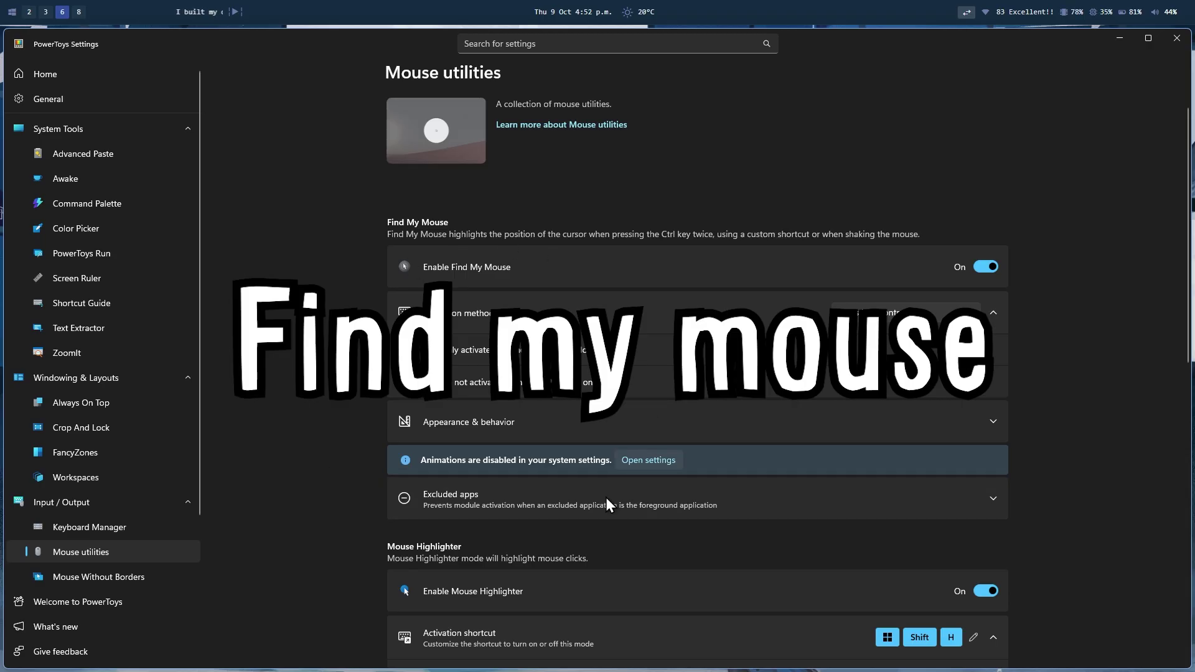
- Spotlight the pointer with Find My Mouse and show highlighted clicks with Mouse Highlighter
{"action": "key", "text": "ctrl"}
{"action": "key", "text": "ctrl"}
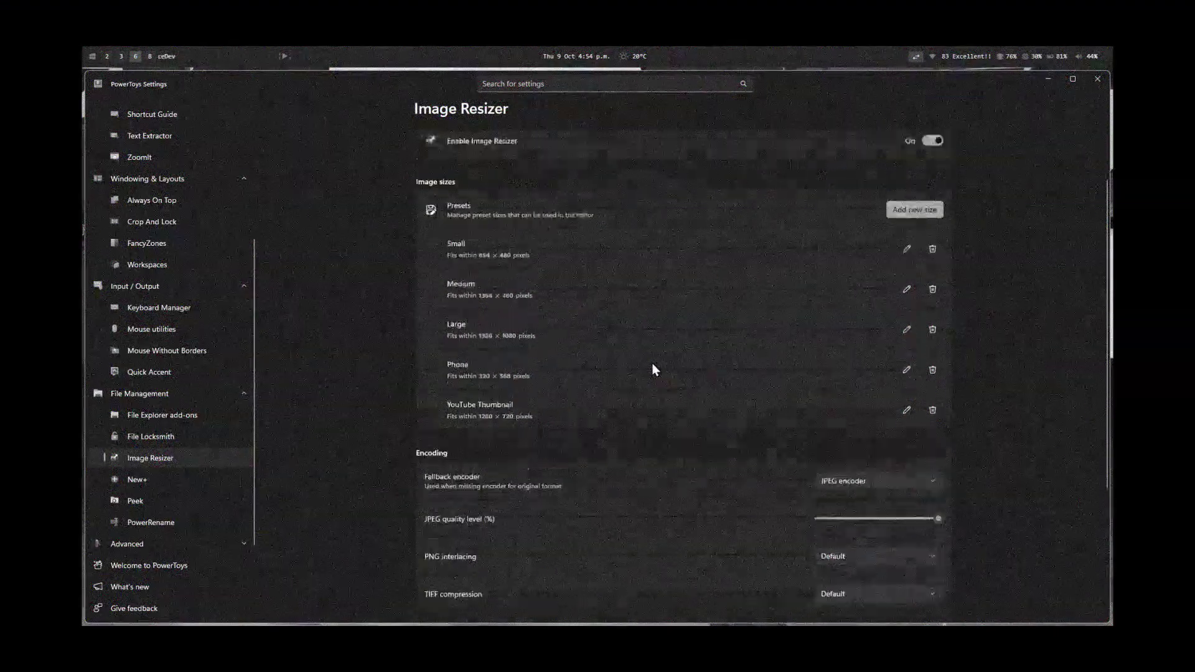
{"action": "scroll", "coordinate": [660, 380], "scroll_direction": "down", "scroll_amount": 3}
{"action": "scroll", "coordinate": [655, 386], "scroll_direction": "up", "scroll_amount": 3}
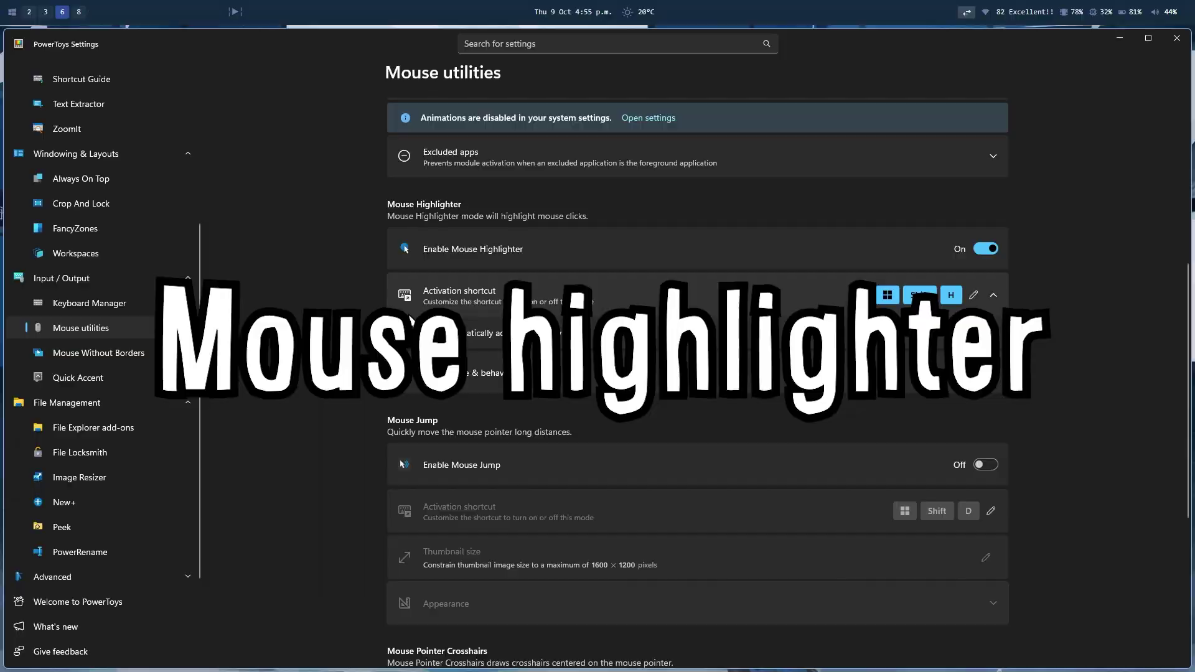
{"action": "left_click", "coordinate": [436, 213]}
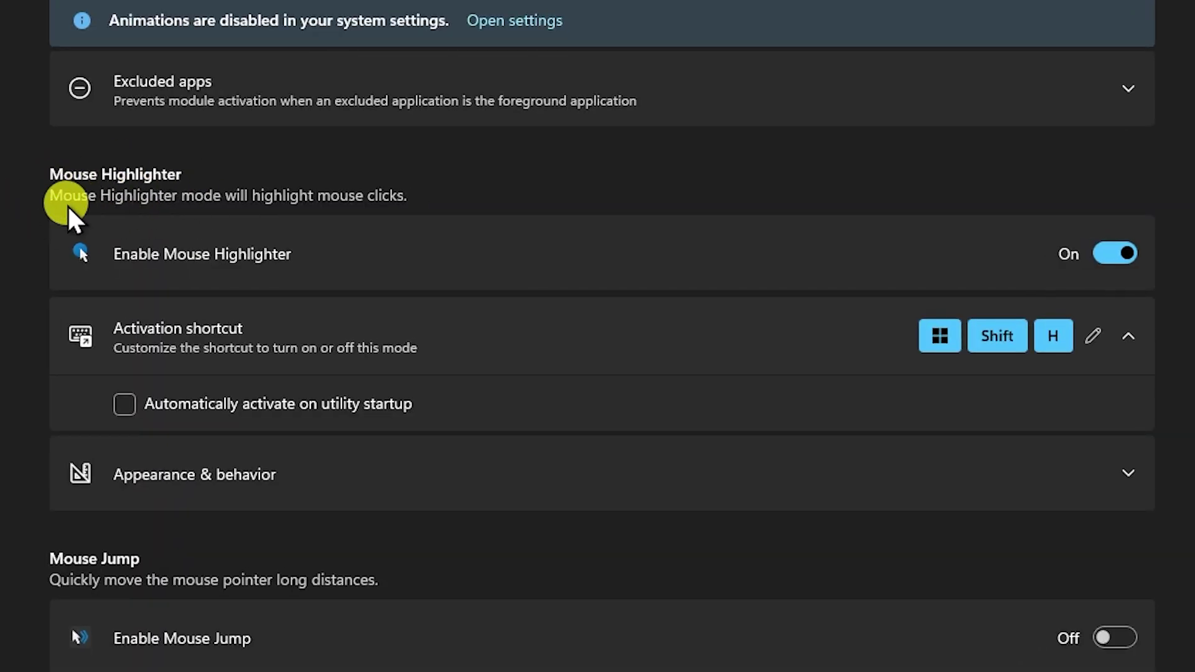
{"action": "left_click", "coordinate": [903, 361]}
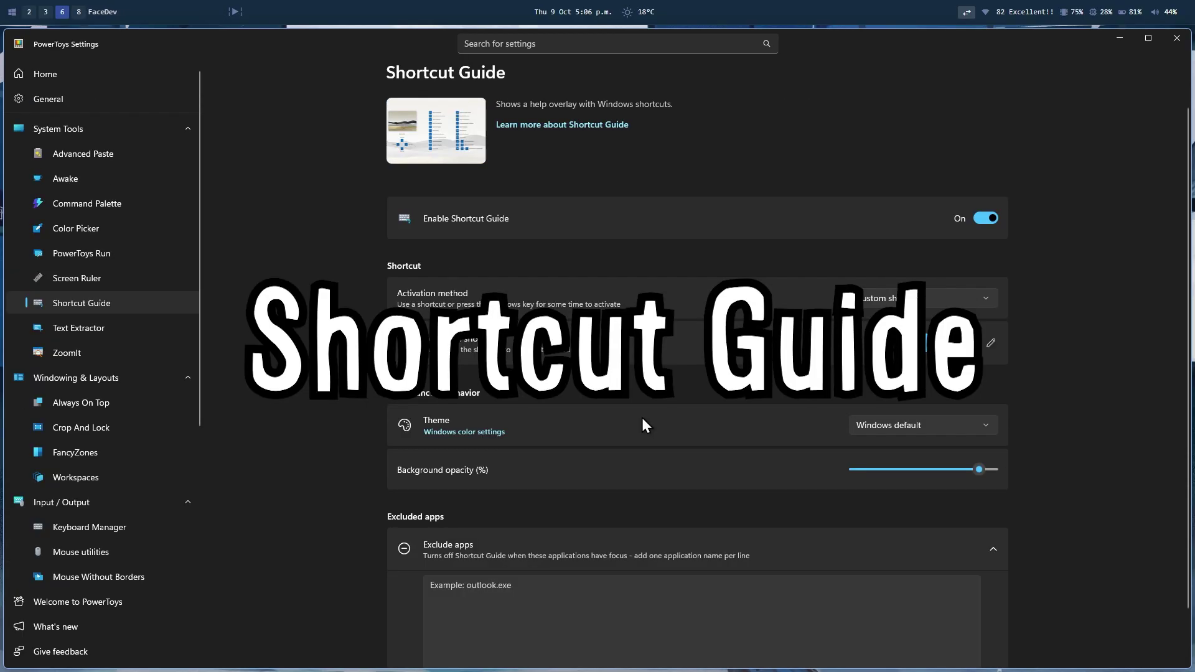
- Hold Win+Shift+/ to show the Shortcut Guide overlay of Windows-key shortcuts
{"action": "key", "text": "super+shift+slash"}
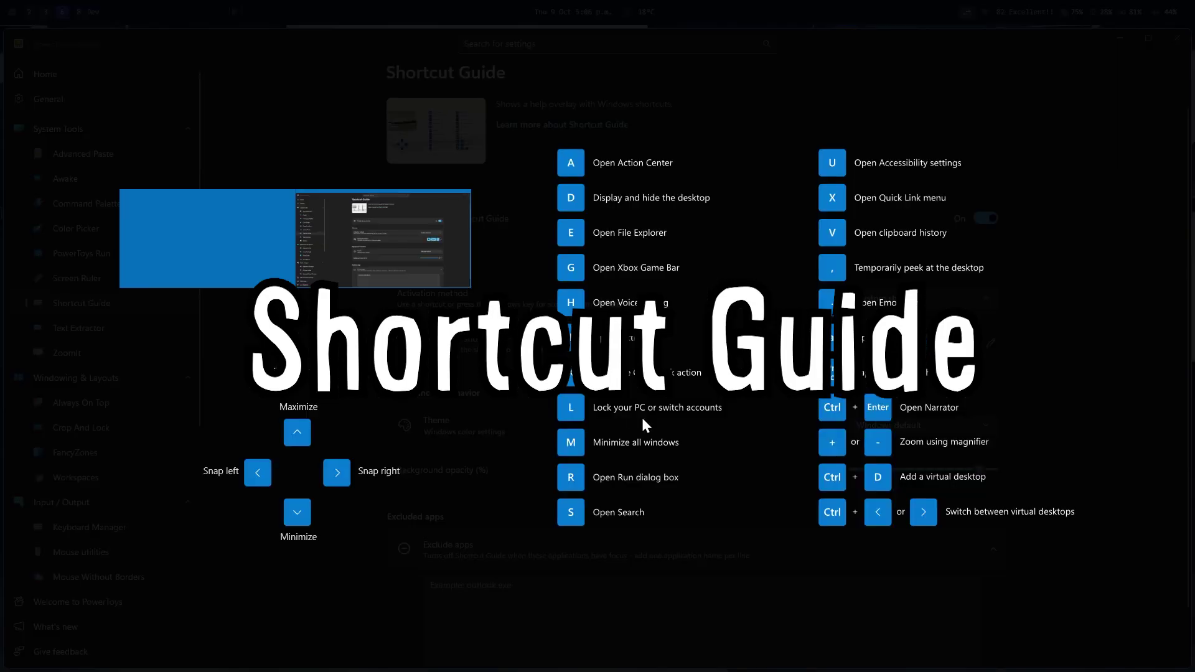